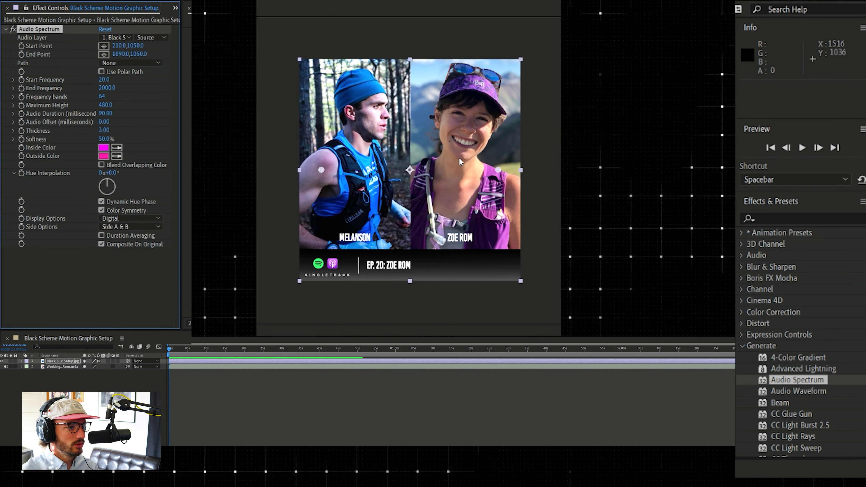
Place the Audio Spectrum's start point at 1122, 1958 and its end point at about 2002, 1954, beside the episode title
left_click_drag(321, 162, 415, 254)
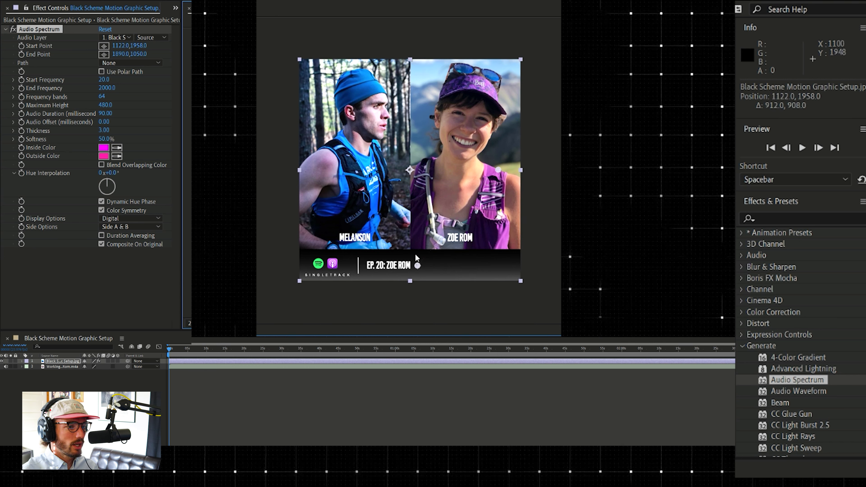
left_click_drag(499, 168, 510, 261)
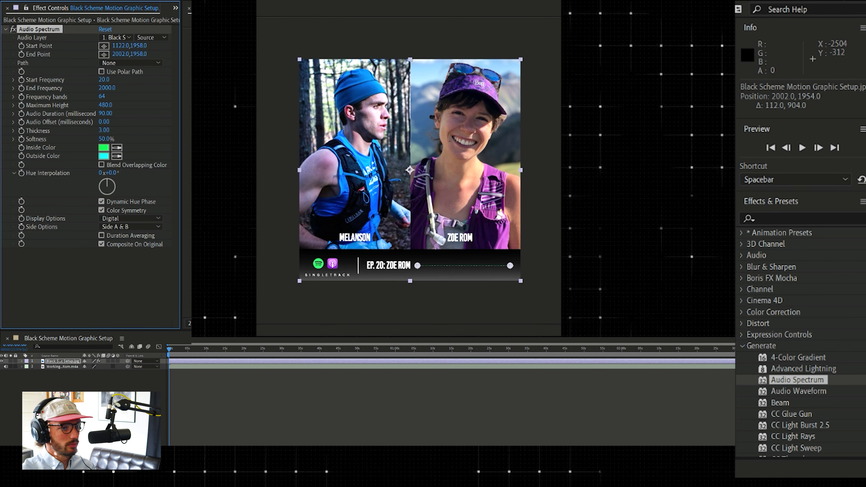
Play back the composition near its beginning to check the spectrum's movement up close
scroll(457, 287, "down", 2)
scroll(448, 265, "up", 5)
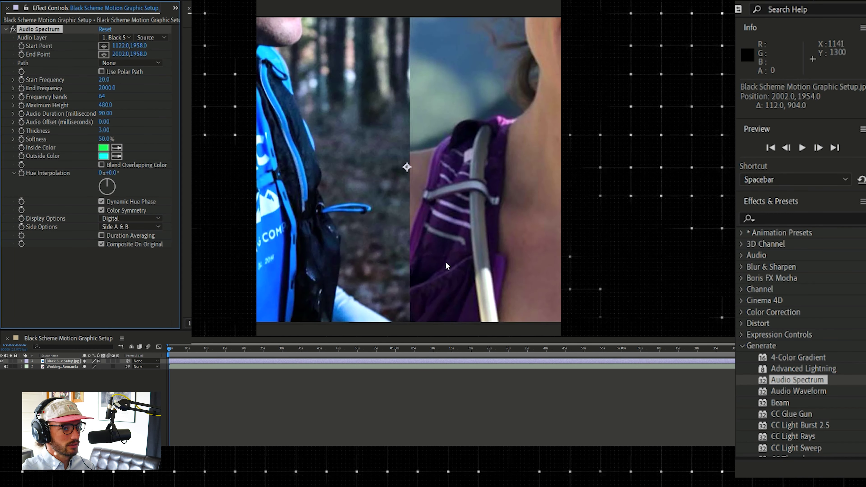
scroll(399, 153, "down", 6)
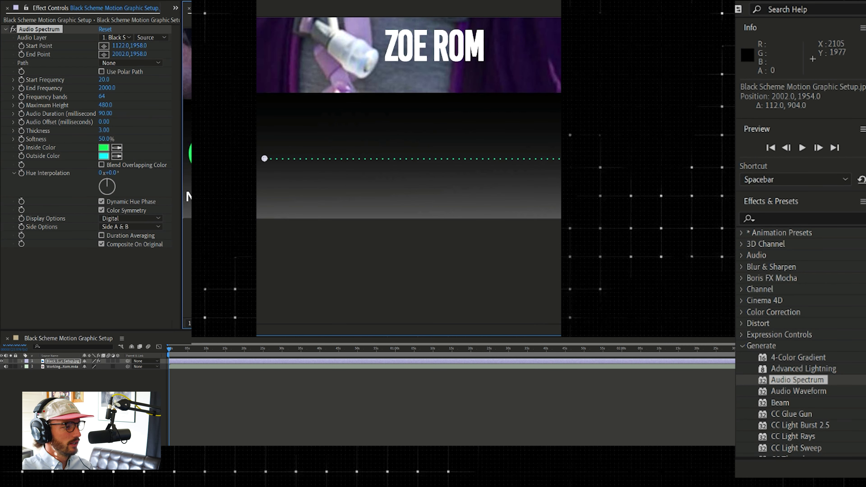
left_click(180, 347)
key("space")
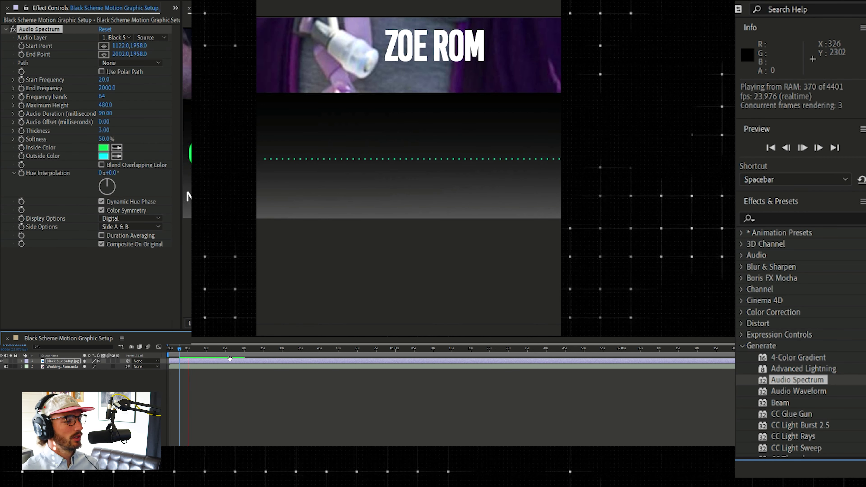
key("space")
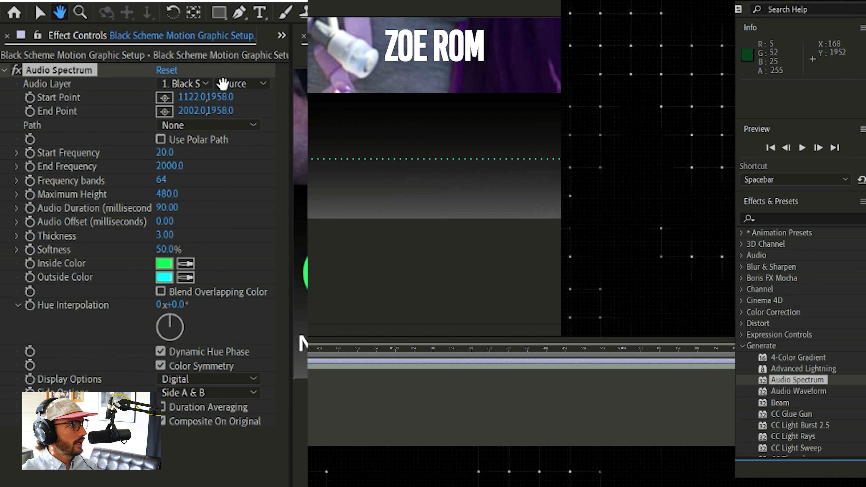
Set the Audio Spectrum's audio layer to layer 2, the audio recording, and check its response at several times in the composition
key("v")
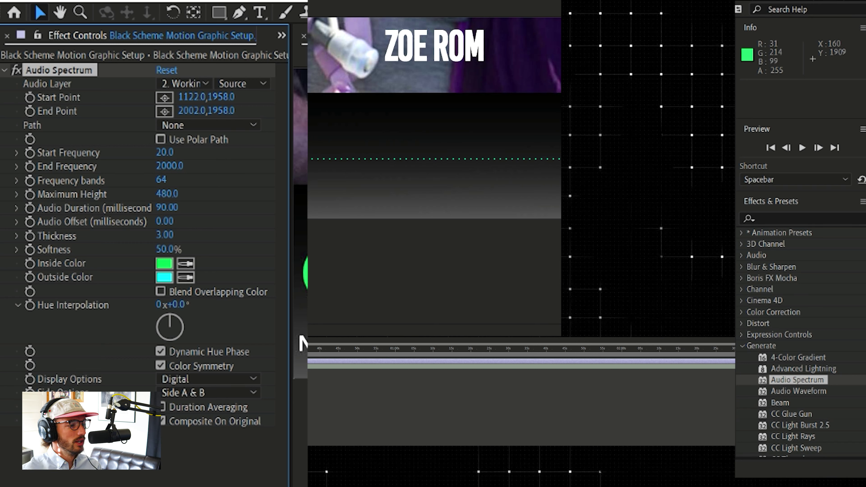
left_click_drag(194, 345, 245, 342)
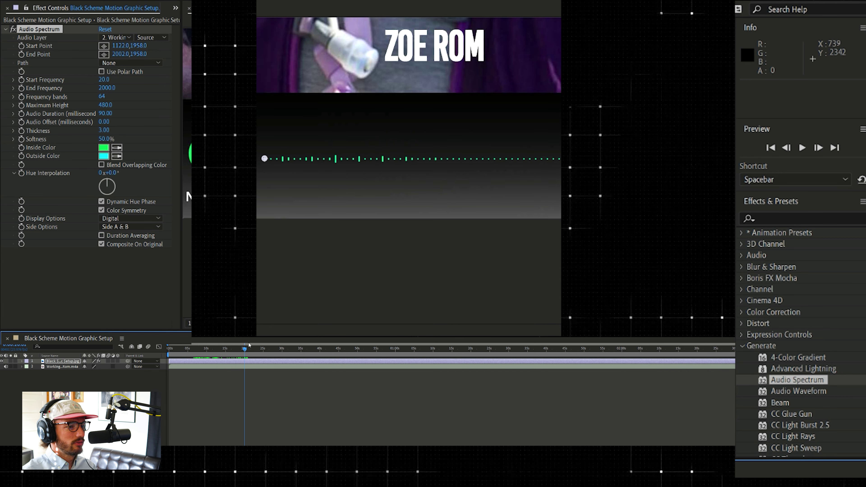
left_click_drag(249, 345, 268, 345)
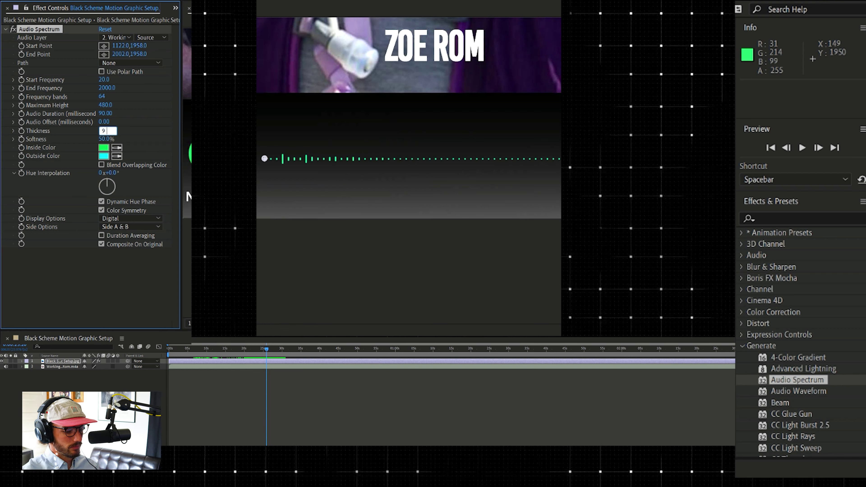
Set the spectrum's Thickness to 9 and check the bars at neighbouring times
key("Return")
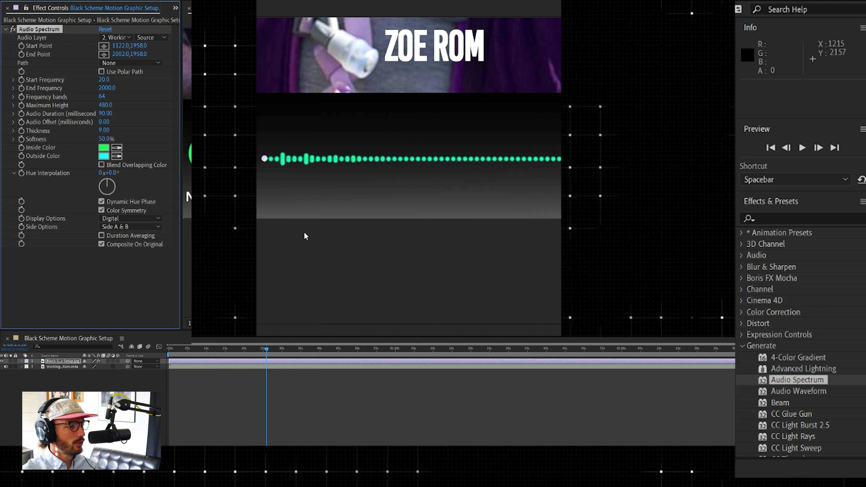
mouse_move(266, 346)
left_mouse_down()
mouse_move(255, 348)
mouse_move(263, 348)
left_mouse_up()
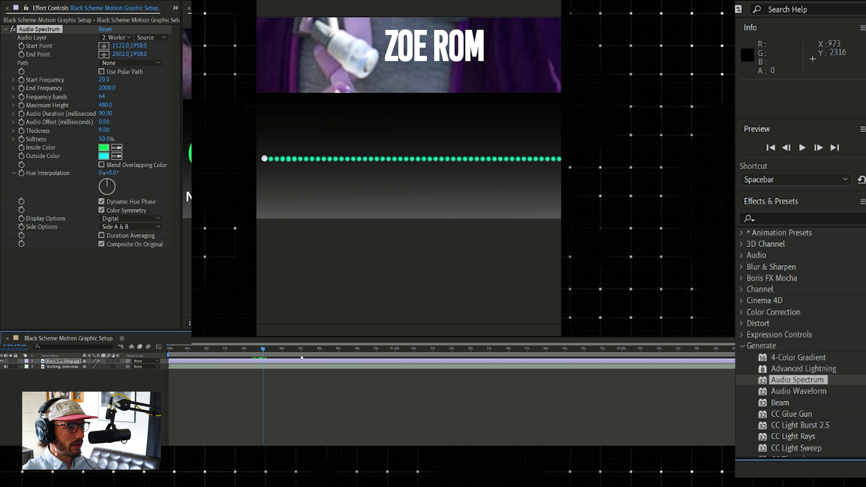
left_click_drag(264, 344, 269, 344)
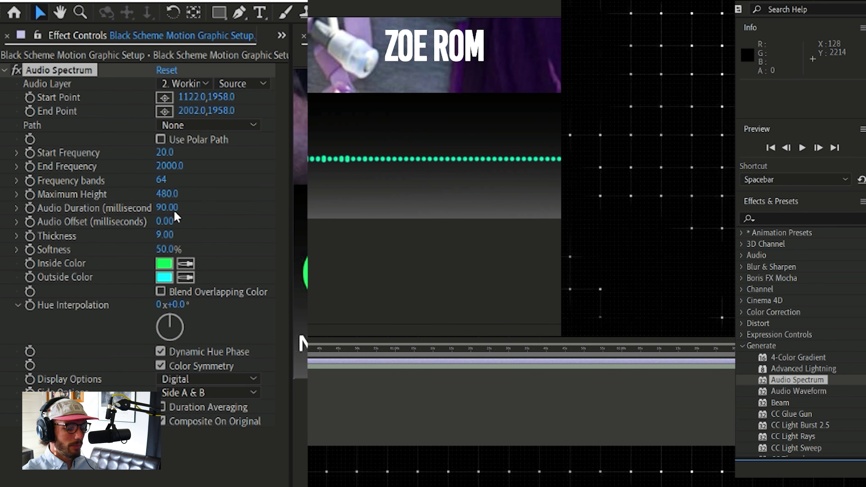
Set the spectrum's Maximum Height to 1500 and check the bars across a longer stretch of the composition
left_click(166, 192)
type("15")
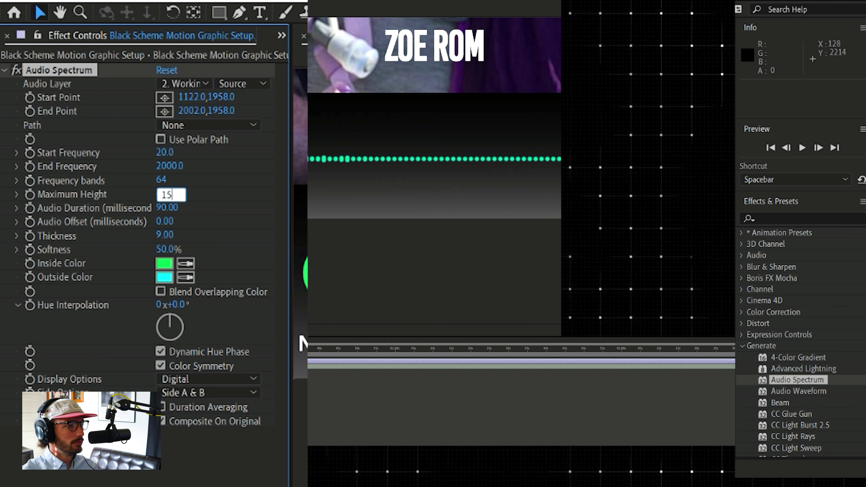
type("00")
key("Return")
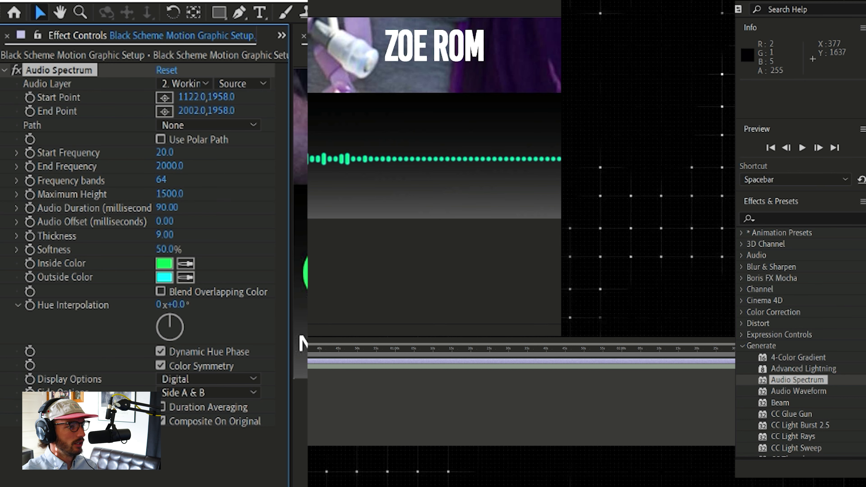
left_click_drag(266, 344, 362, 345)
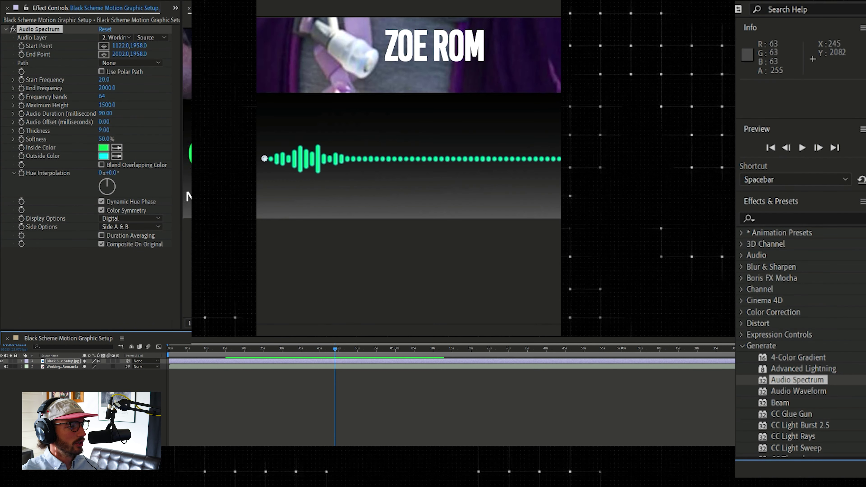
Try alternative display options for the spectrum, including Analog dots, compare them at different times, and restore Digital
left_click(132, 208)
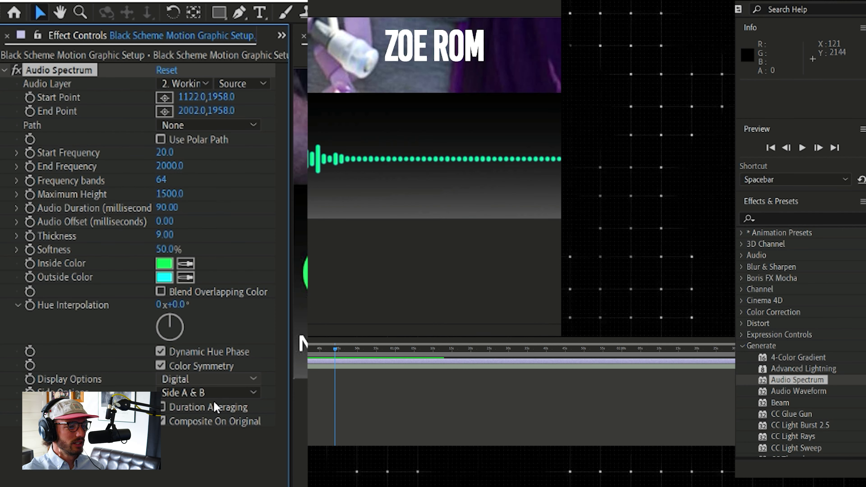
left_click(206, 379)
left_click(218, 405)
left_click_drag(329, 342, 344, 347)
left_click(206, 379)
left_click(228, 409)
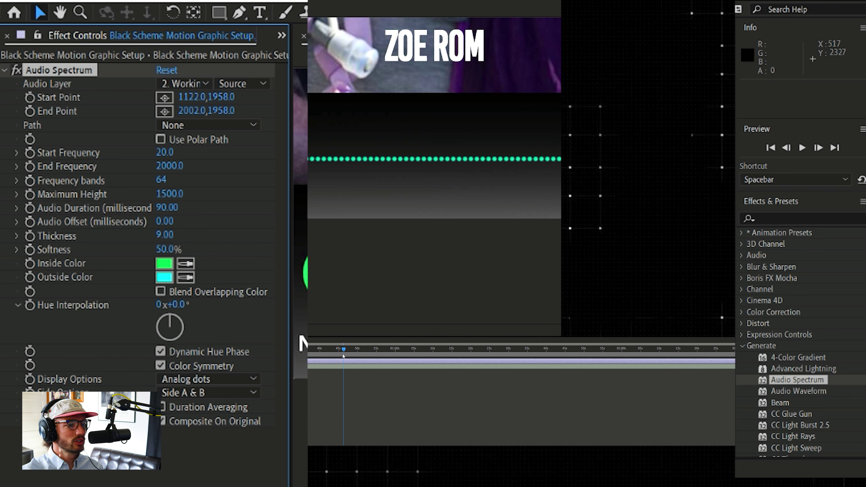
left_click_drag(344, 347, 363, 346)
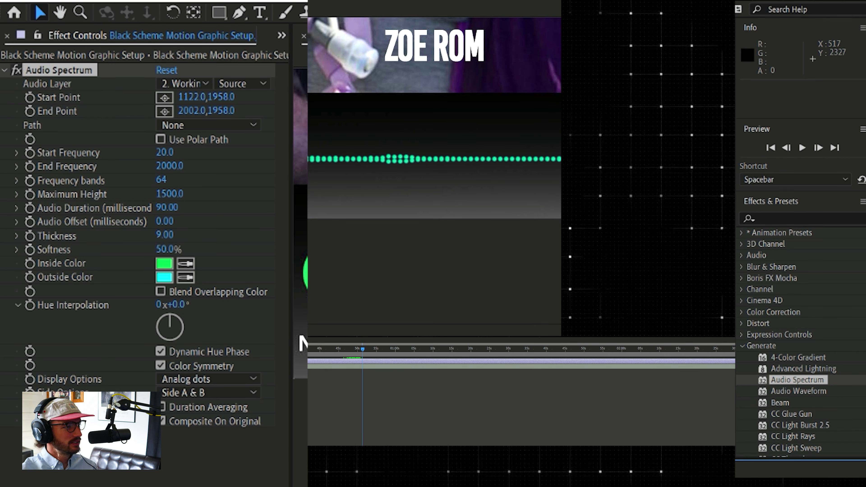
left_click(239, 378)
left_click(237, 363)
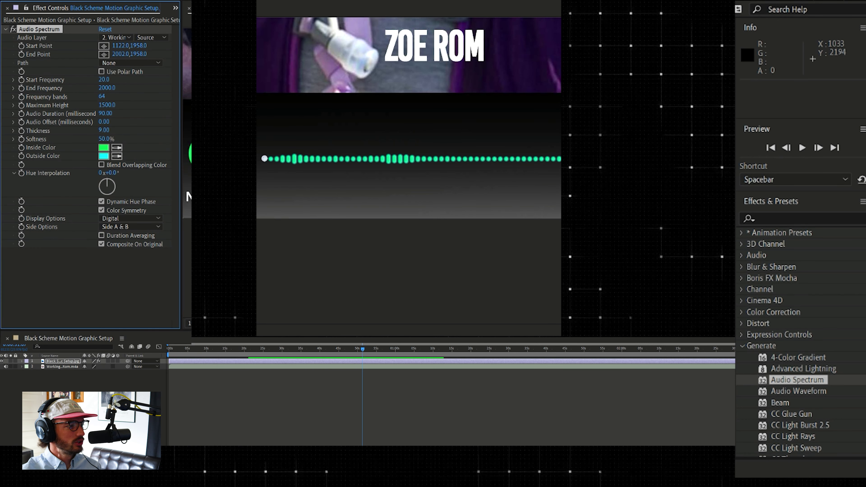
Set the spectrum's Side Options to Side A and check the one-sided bars further along the composition
left_click(132, 226)
left_click(116, 212)
left_click_drag(363, 345, 385, 342)
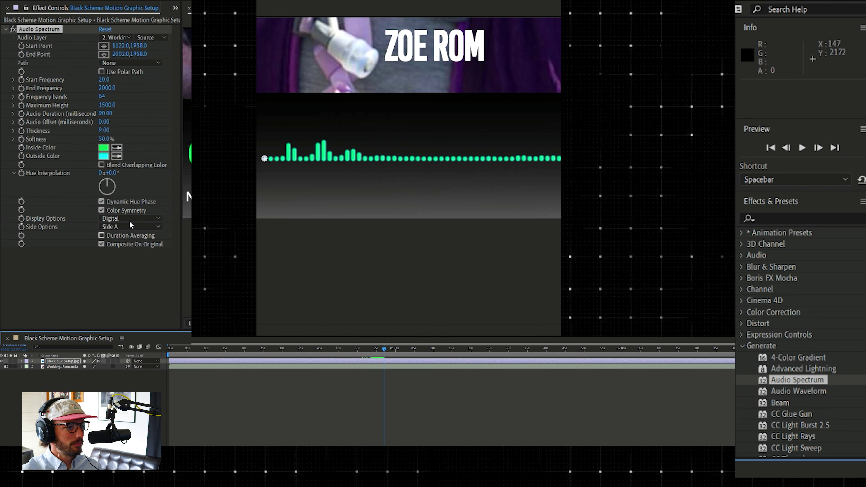